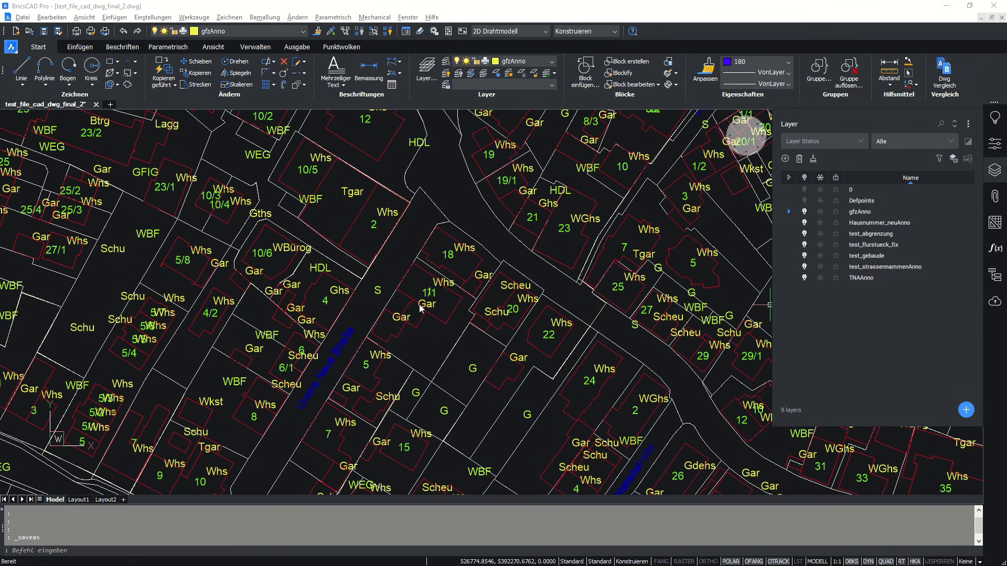
- Pan around the drawing's parcels and select the test_flurstueck_fix layer
drag(350, 275, 476, 289)
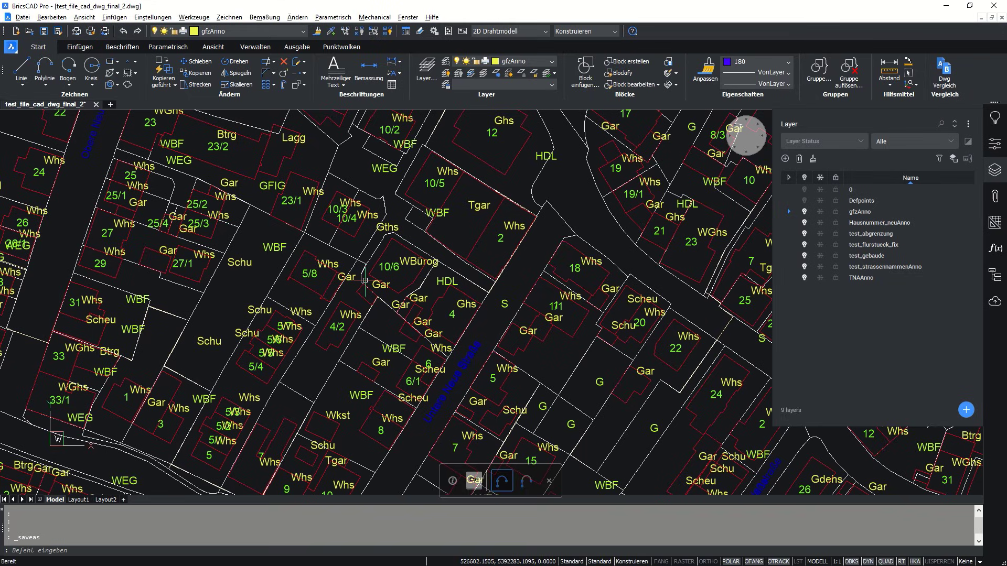
mouse_move(357, 266)
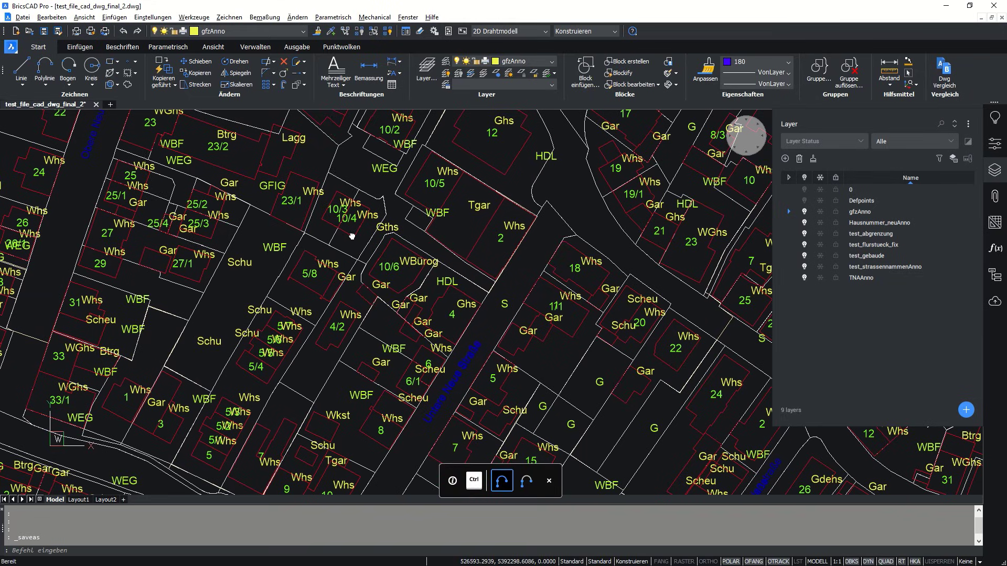
drag(353, 234, 425, 247)
drag(356, 235, 383, 293)
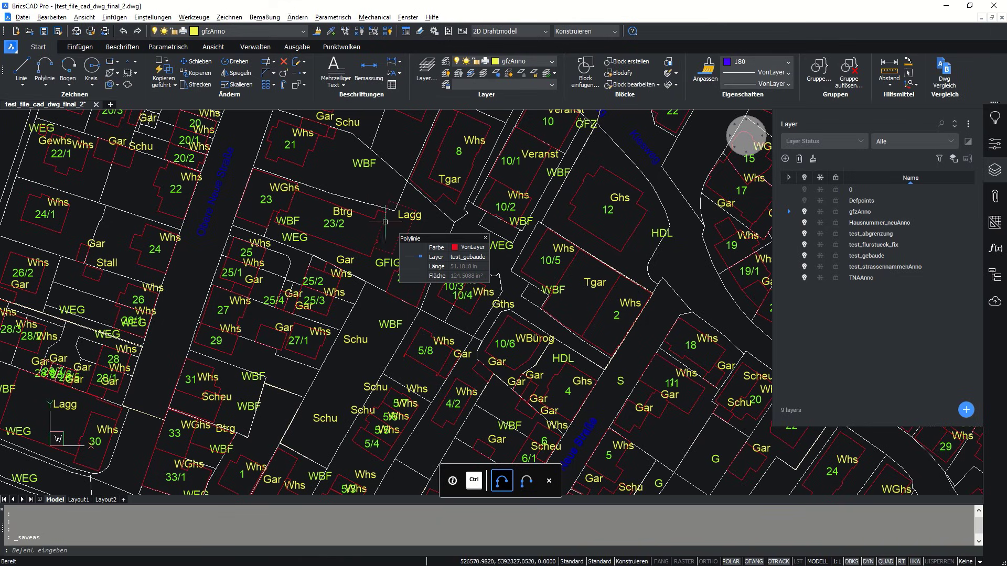
drag(221, 177, 301, 204)
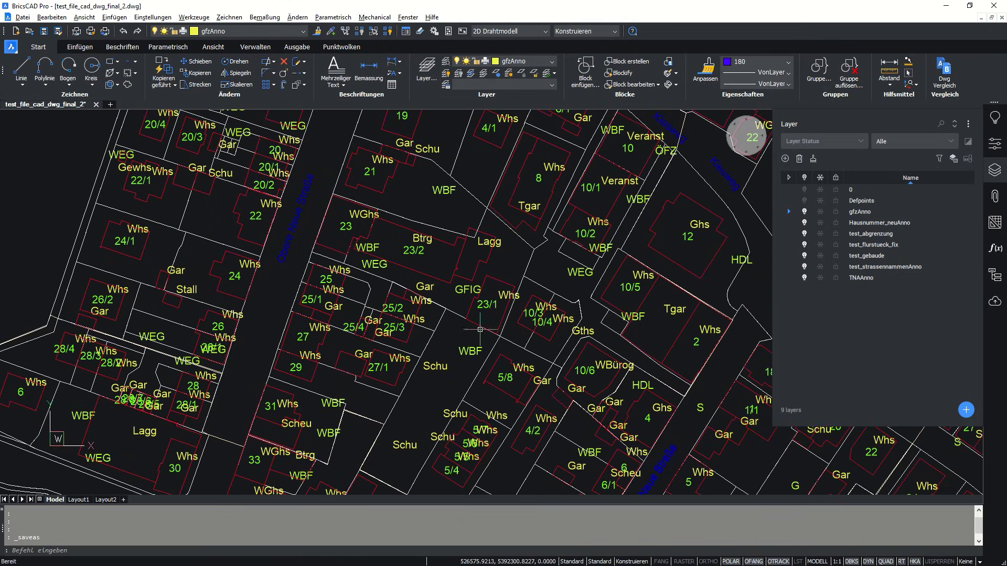
drag(471, 376, 342, 264)
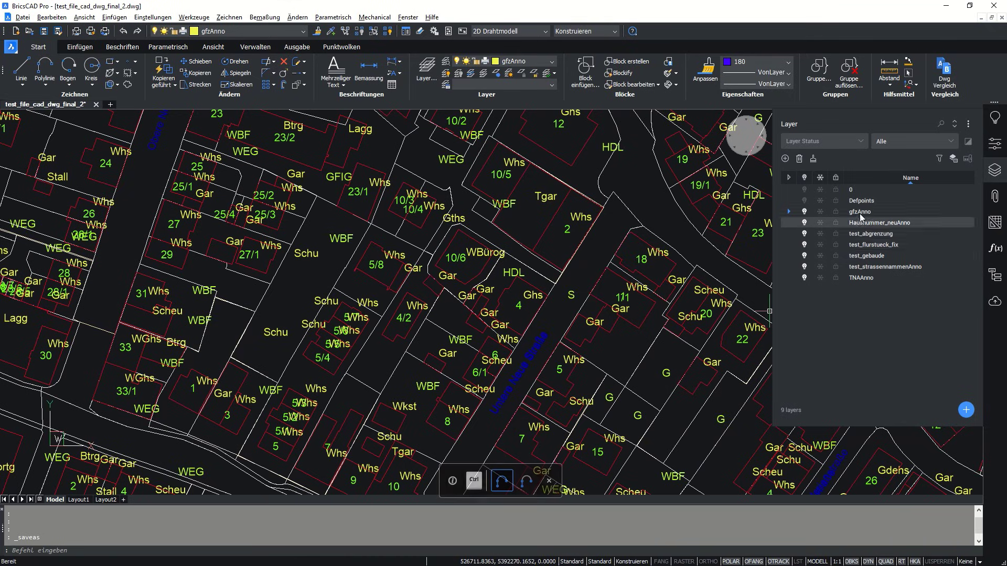
click(872, 244)
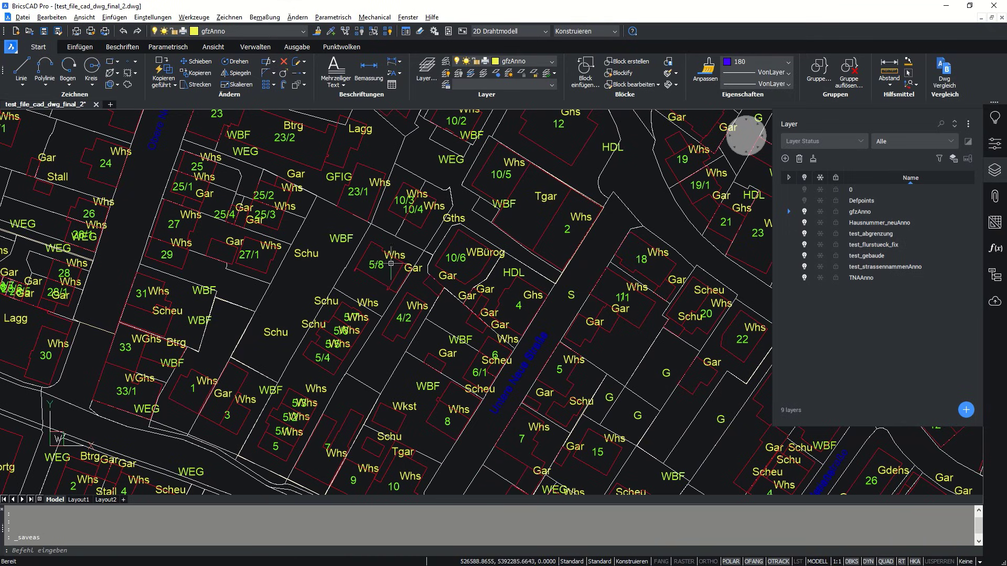
- Launch Import Layers from DWG/DXF from the Project menu's Import/Export entry
mouse_move(384, 259)
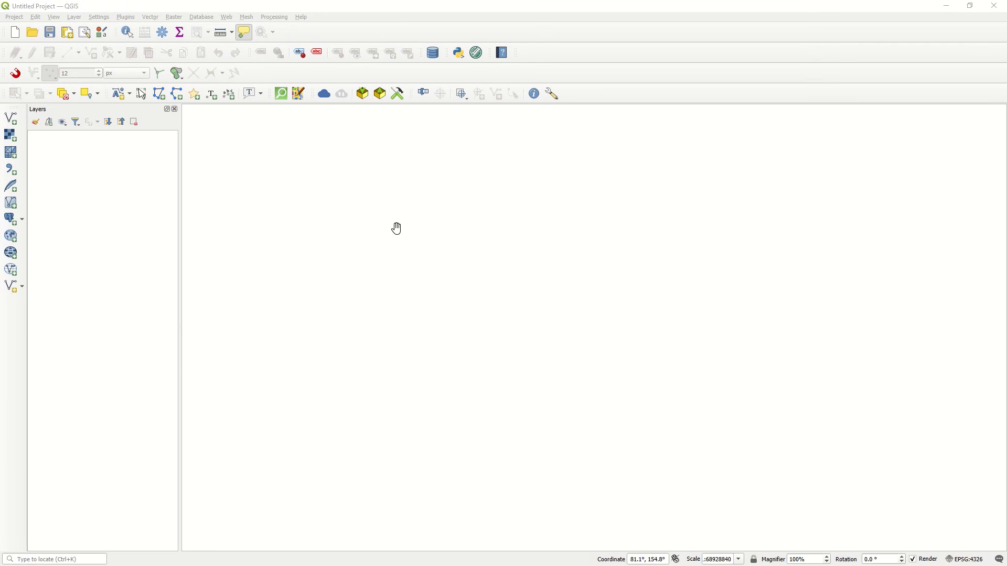
click(12, 17)
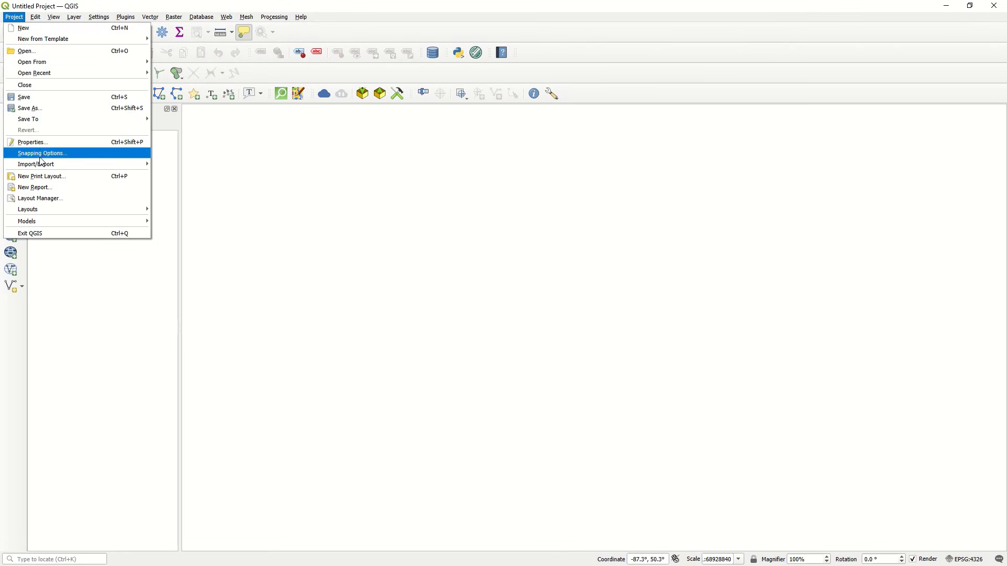
mouse_move(42, 167)
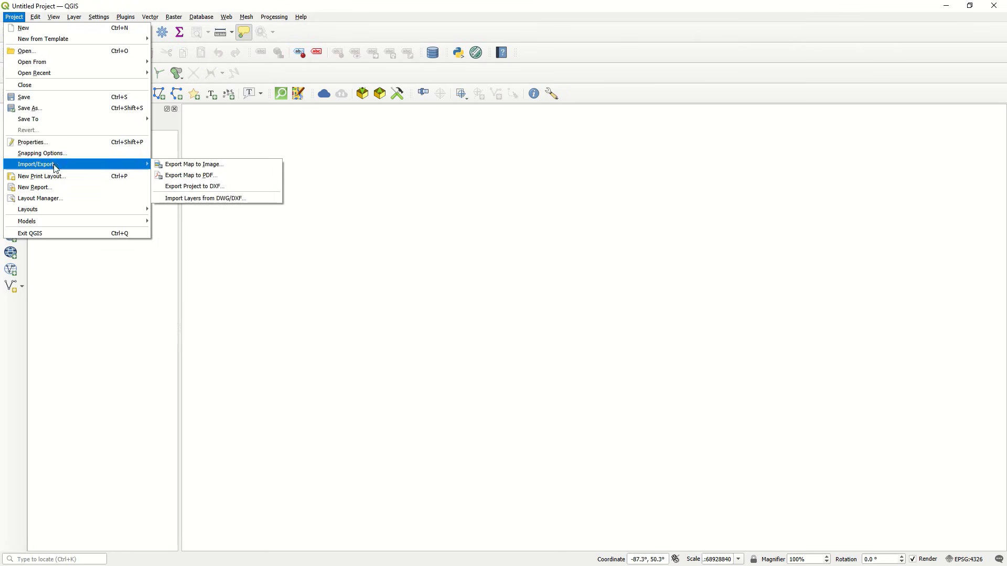
click(252, 203)
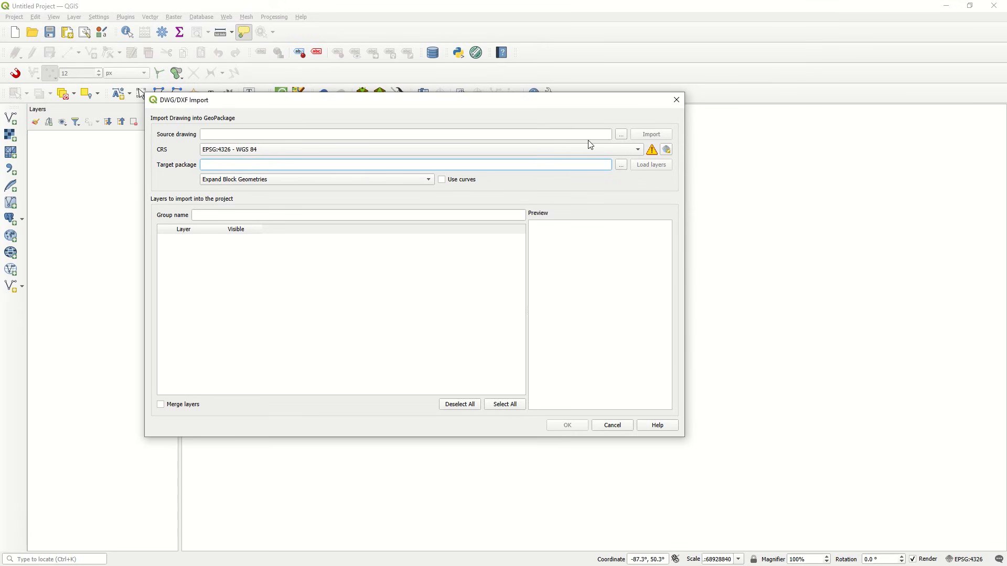
- Pick test_file_cad_dwg_final_2.dwg as the source drawing and keep Expand Block Geometries
click(621, 135)
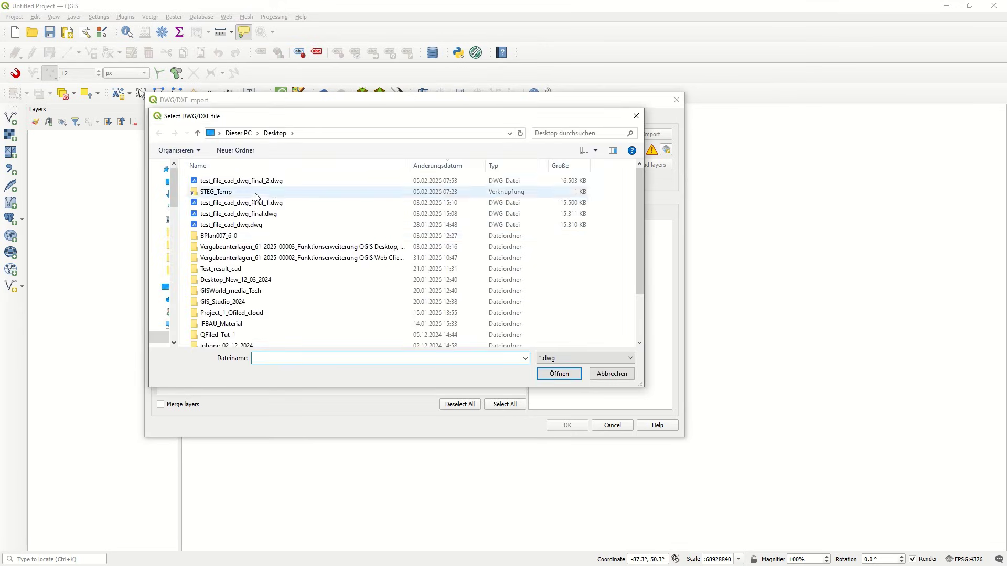
click(282, 183)
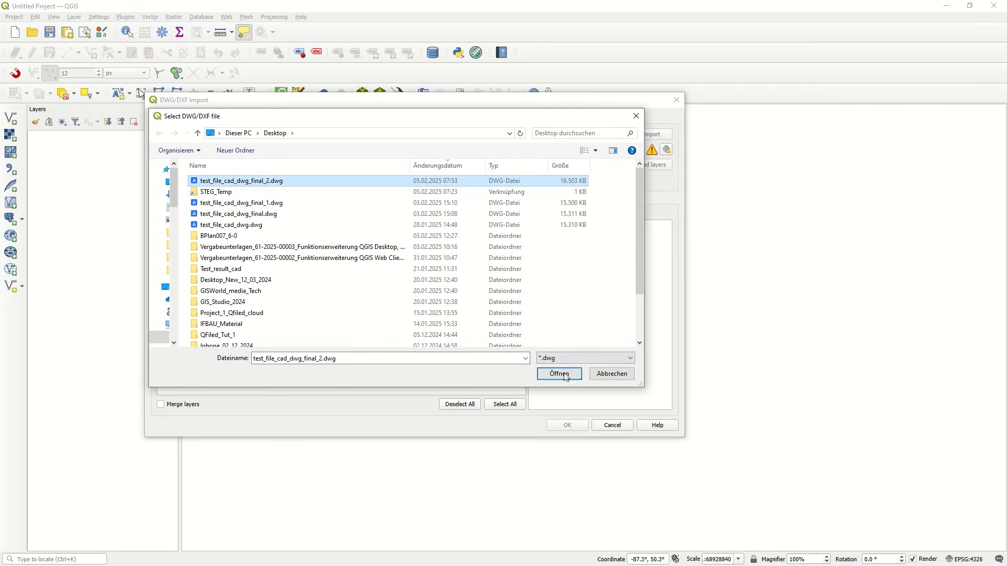
click(558, 373)
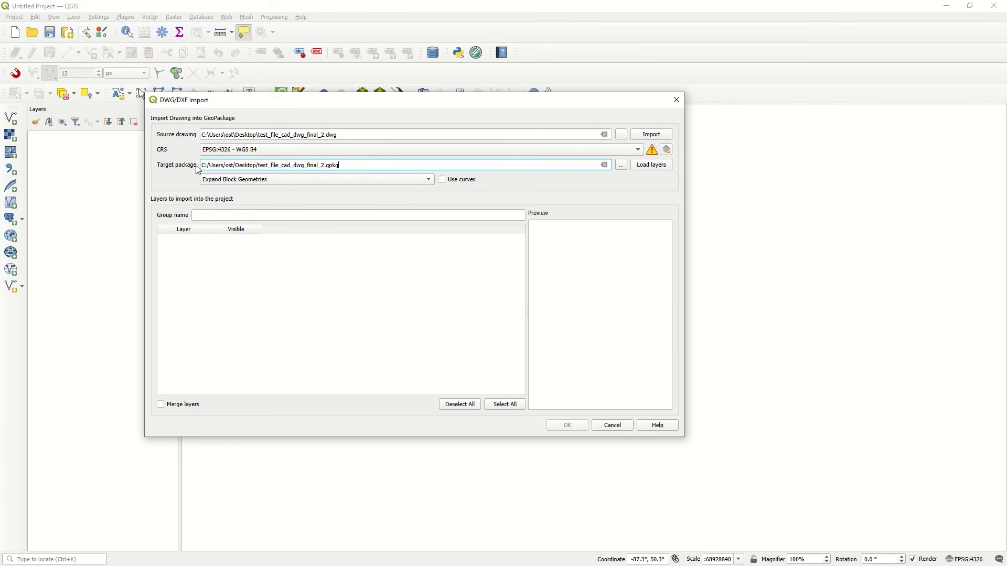
click(341, 185)
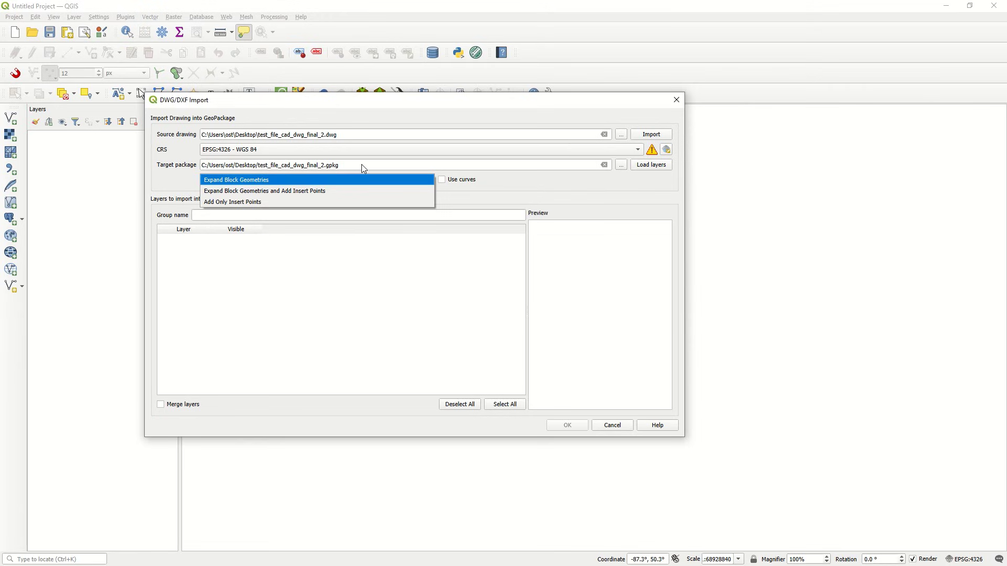
click(492, 179)
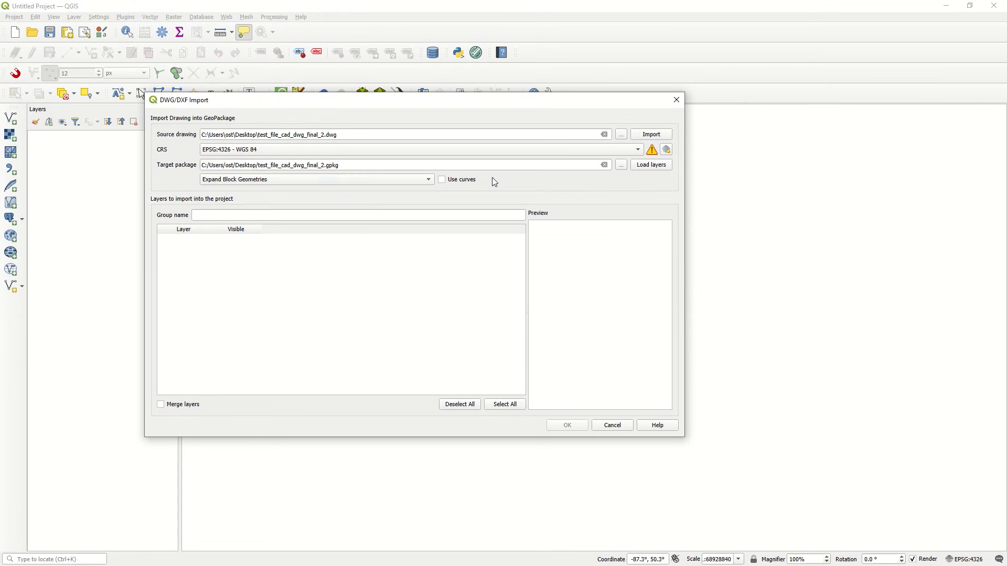
- Enable Use curves and load the imported layers as group test_file_cad_dwg_final_2
click(450, 190)
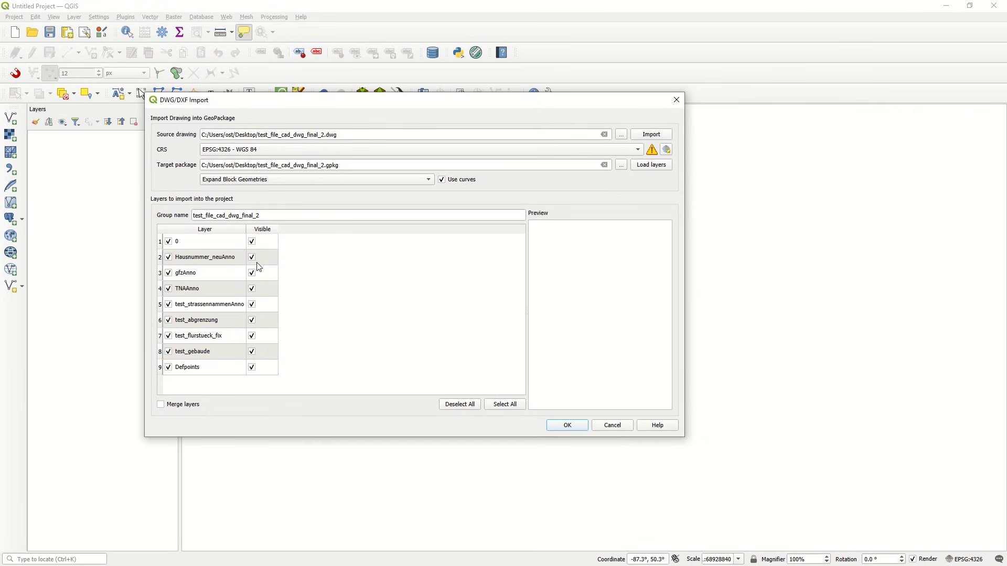
click(568, 425)
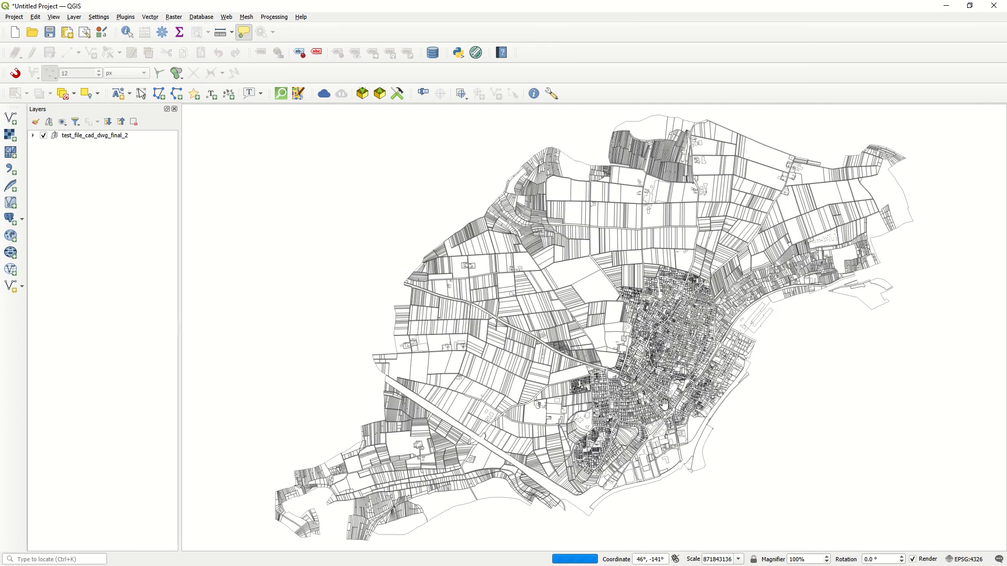
- Zoom the map to street level and expand the test_file_cad_dwg_final_2 group
drag(665, 405, 484, 399)
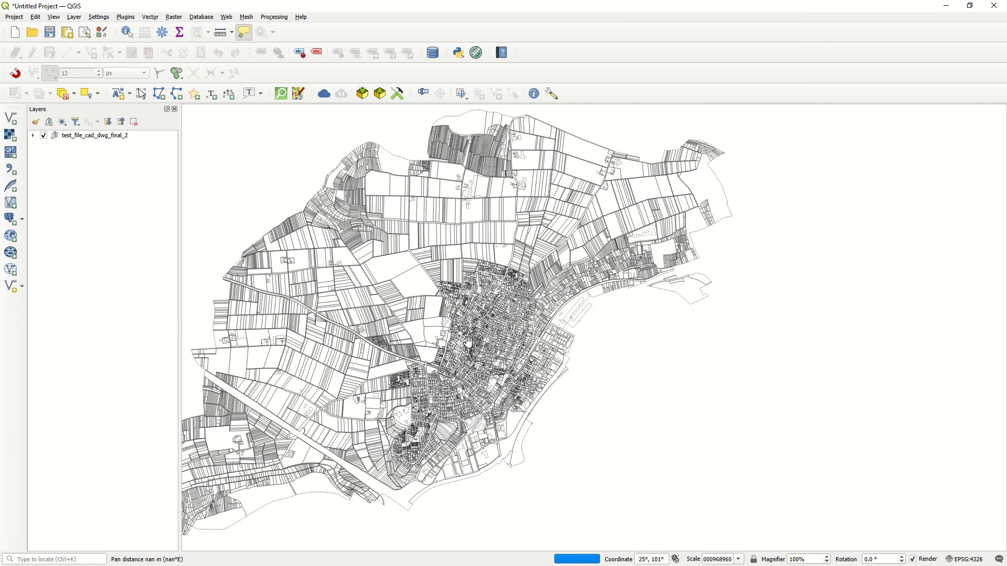
scroll(468, 342, up, 5)
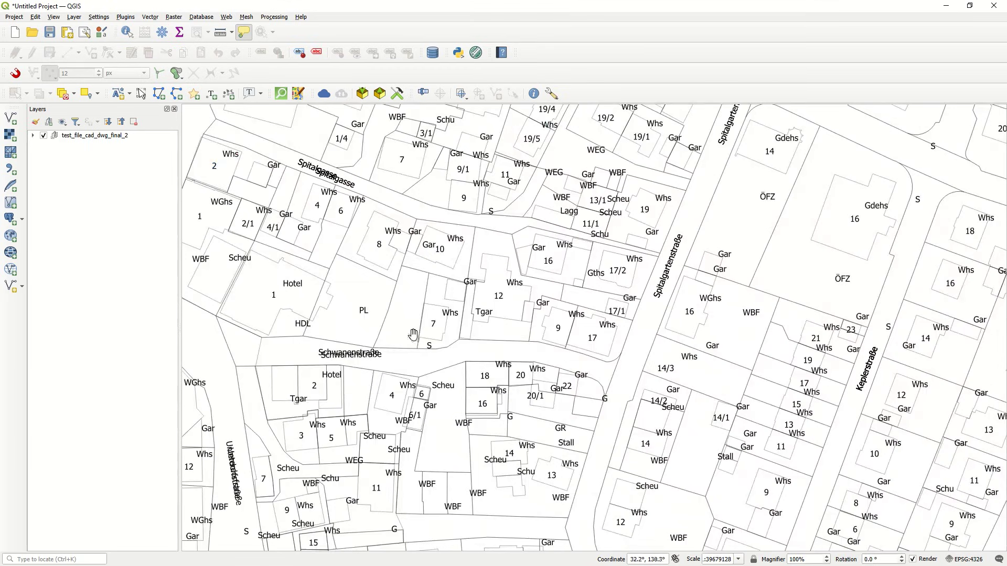
key(Up)
key(Up)
key(Up)
key(Up)
key(Up)
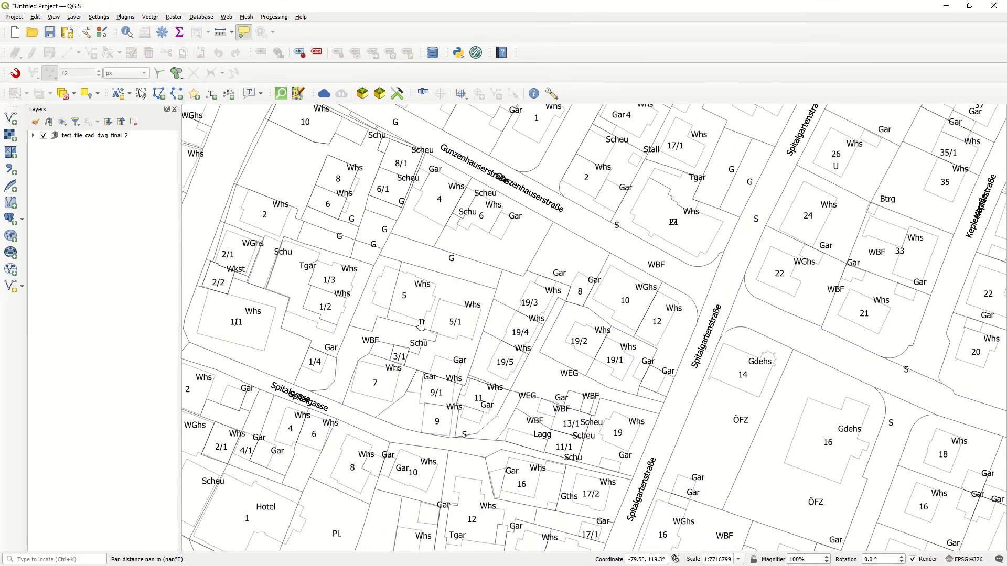
drag(416, 337, 351, 355)
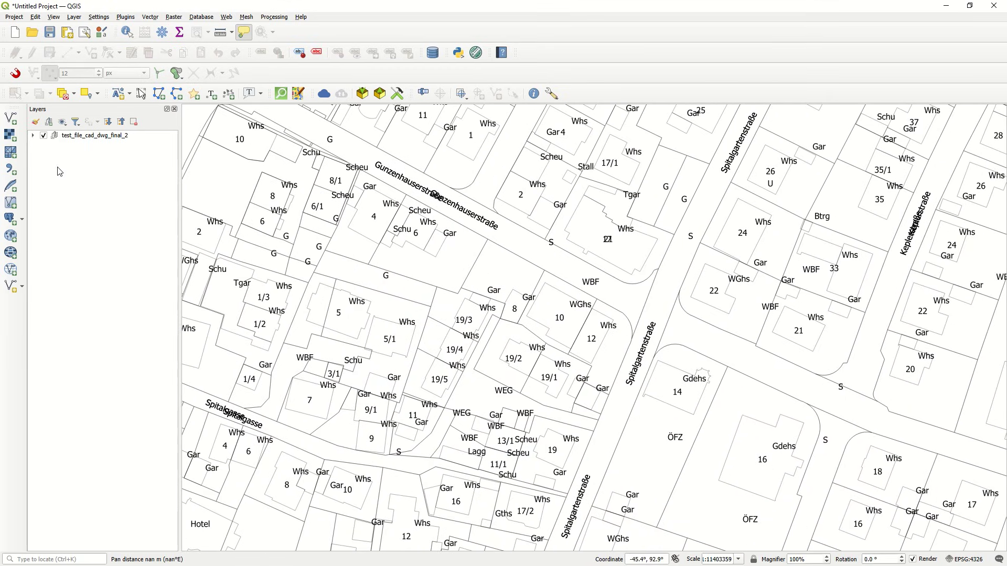
click(33, 135)
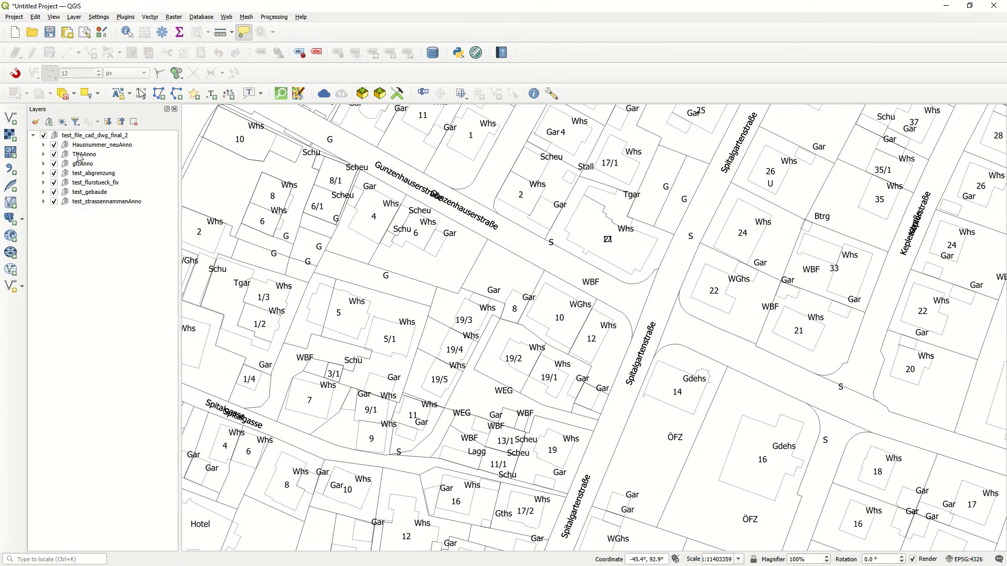
- Expand all seven layers, from test_strassennammenAnno up to Hausnummer_neuAnno, to show their sublayers
click(44, 201)
click(43, 192)
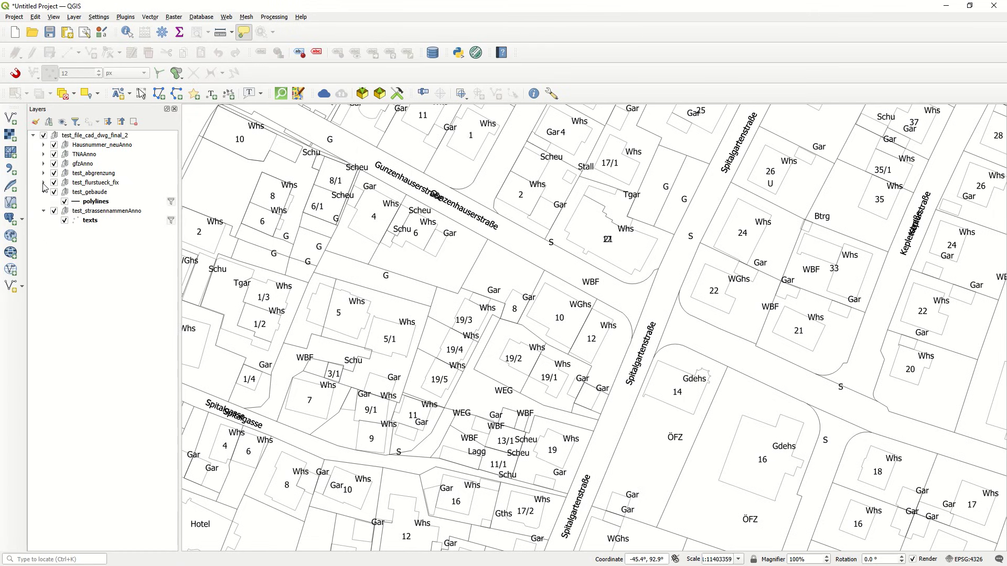
click(44, 182)
click(44, 173)
click(43, 163)
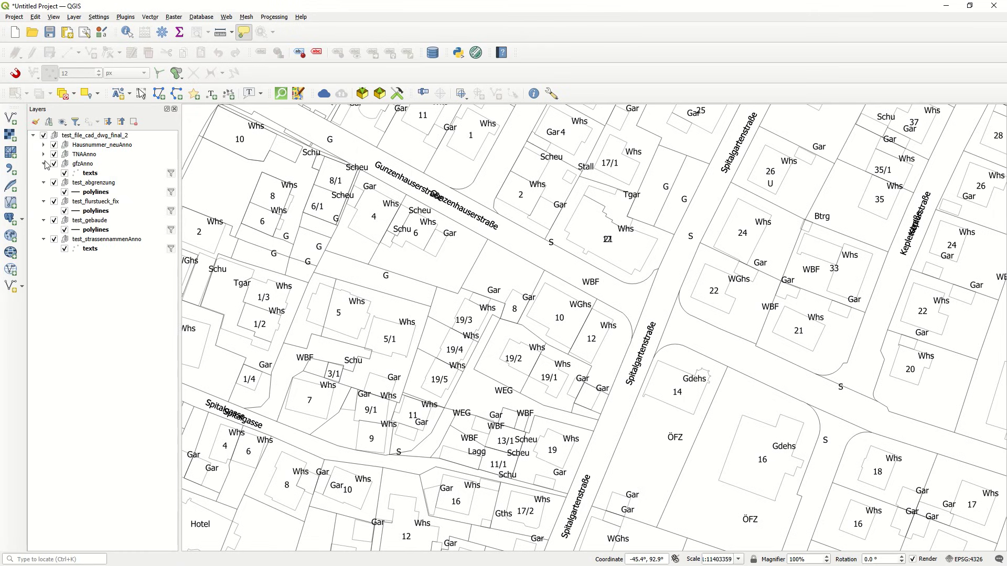
click(44, 154)
click(44, 145)
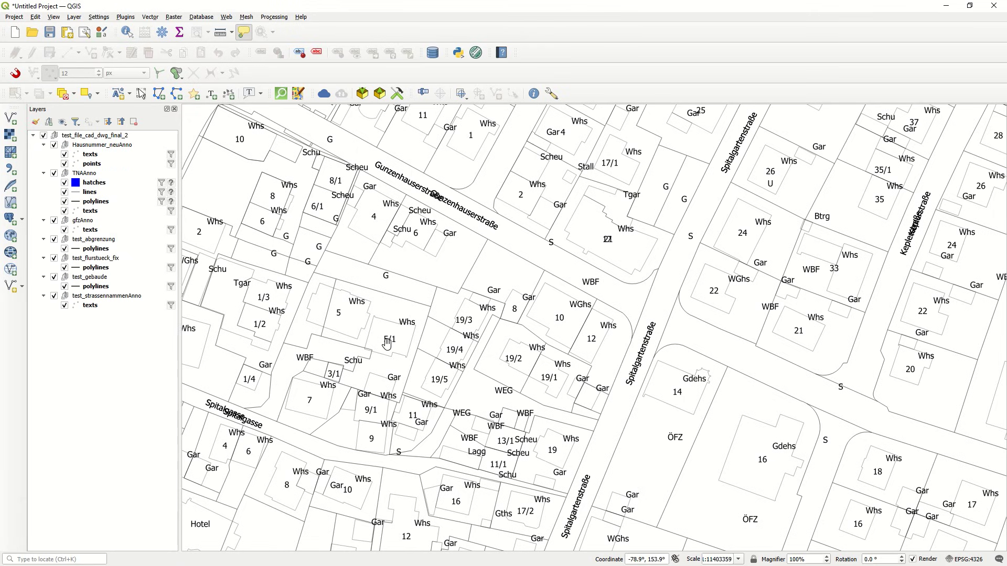
- Pan the map across neighbouring parcels toward Gunzenhauserstraße and the Hausacker street area
drag(350, 315, 478, 322)
drag(505, 393, 431, 342)
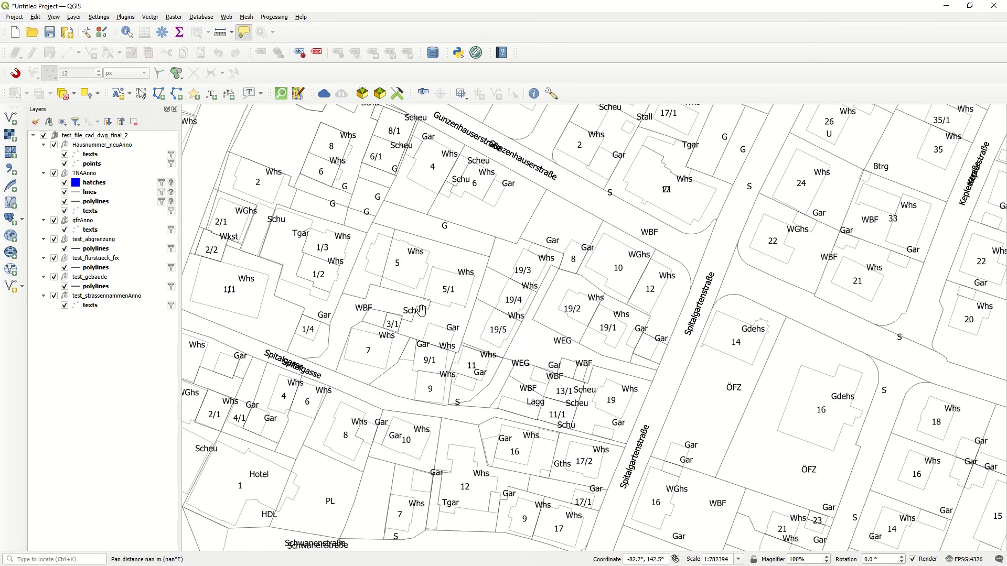
drag(400, 304, 482, 398)
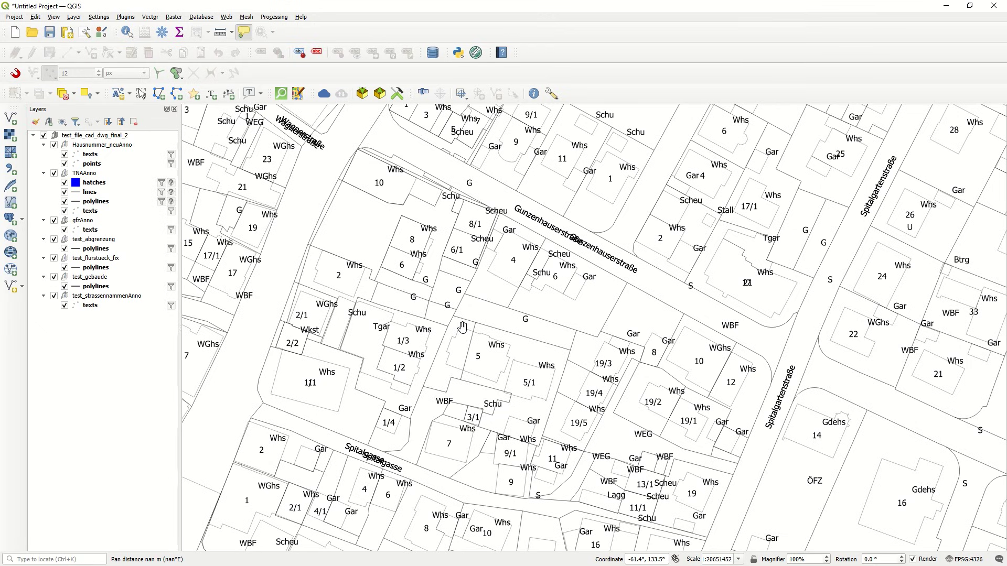
drag(440, 269, 570, 319)
drag(424, 439, 356, 350)
drag(343, 433, 409, 306)
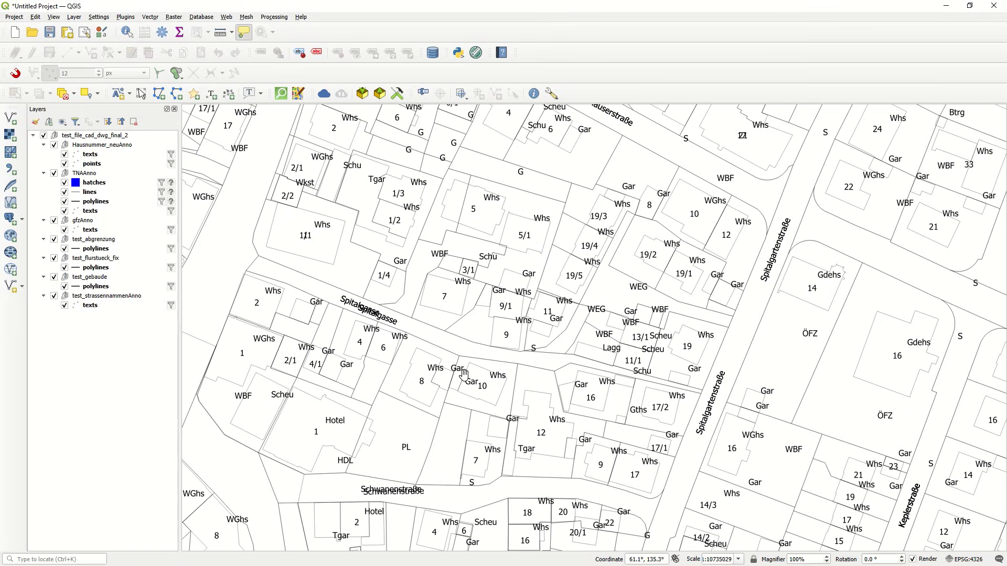
drag(463, 309, 441, 235)
mouse_move(552, 455)
mouse_down()
mouse_move(503, 351)
mouse_move(441, 386)
mouse_up()
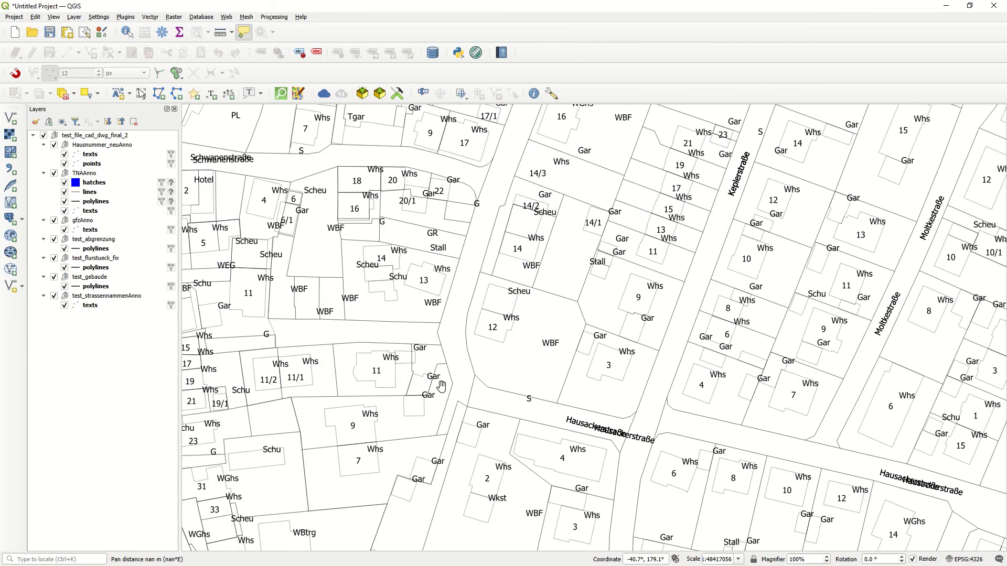